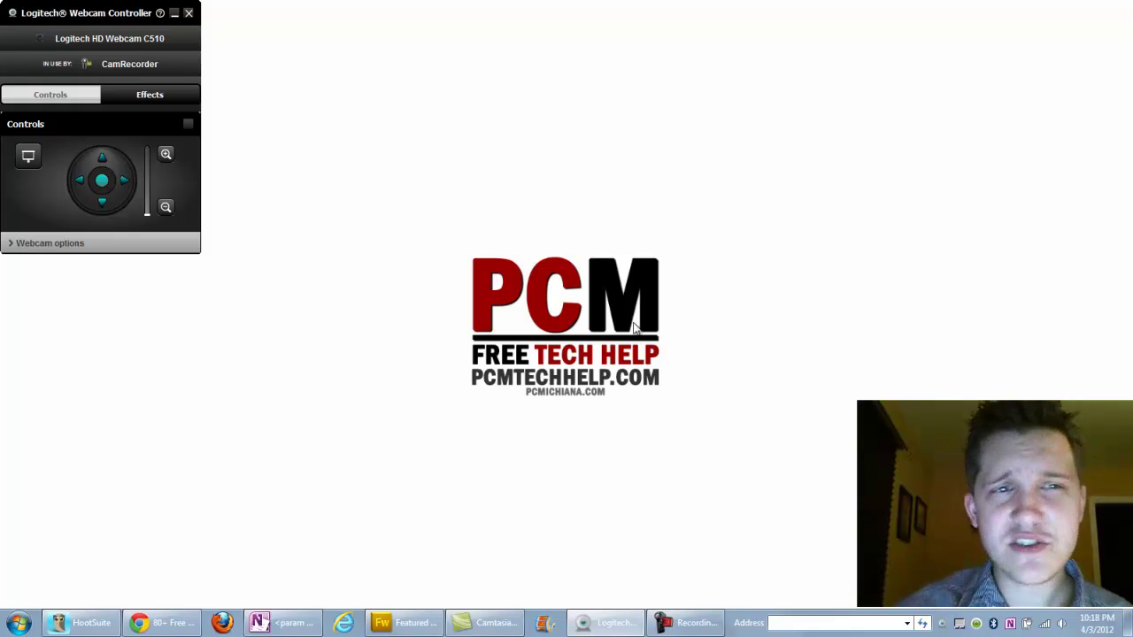
- Minimize the Logitech Webcam Controller window to reveal the Windows 7 desktop
click(174, 12)
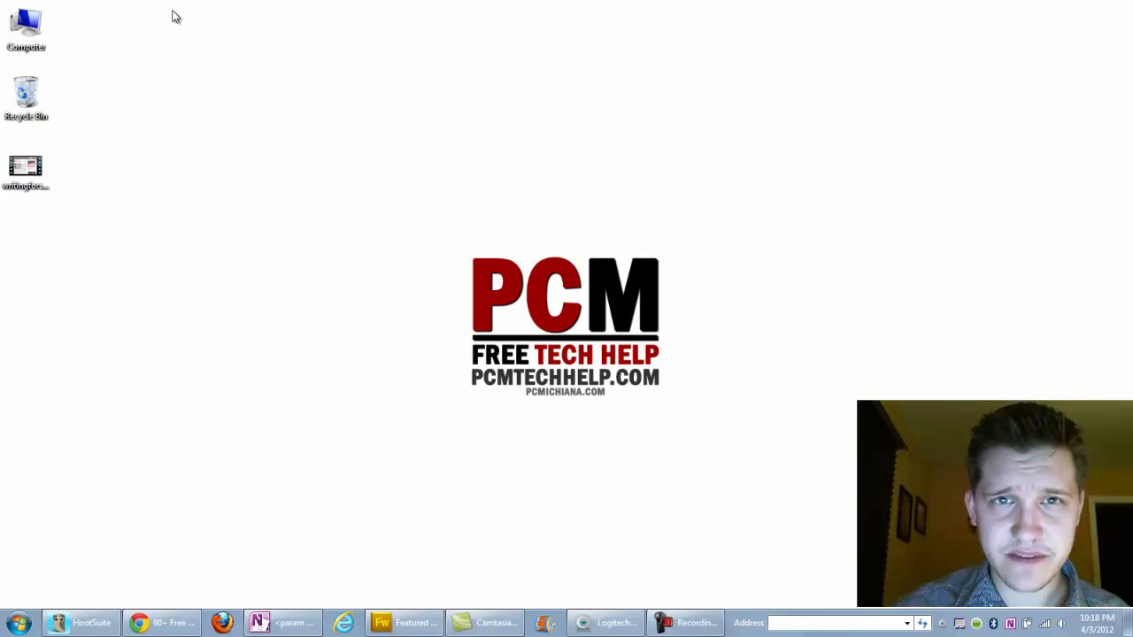
- Search the Start menu for 'auslogic', launch Auslogics Disk Defrag and restore its window from maximized
click(12, 624)
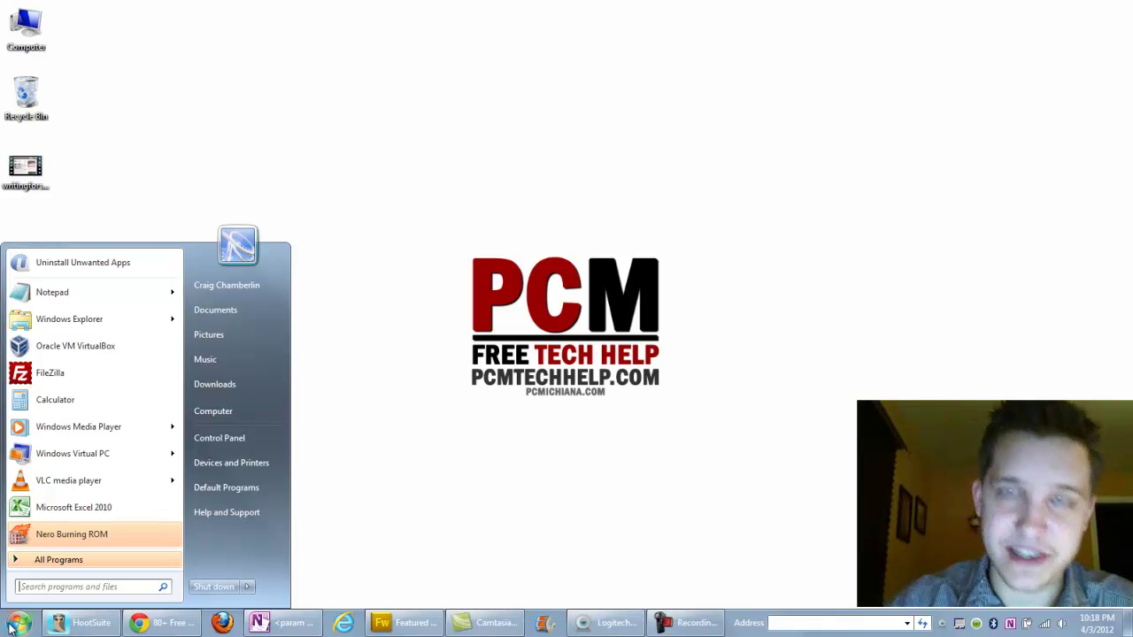
text(auslogic)
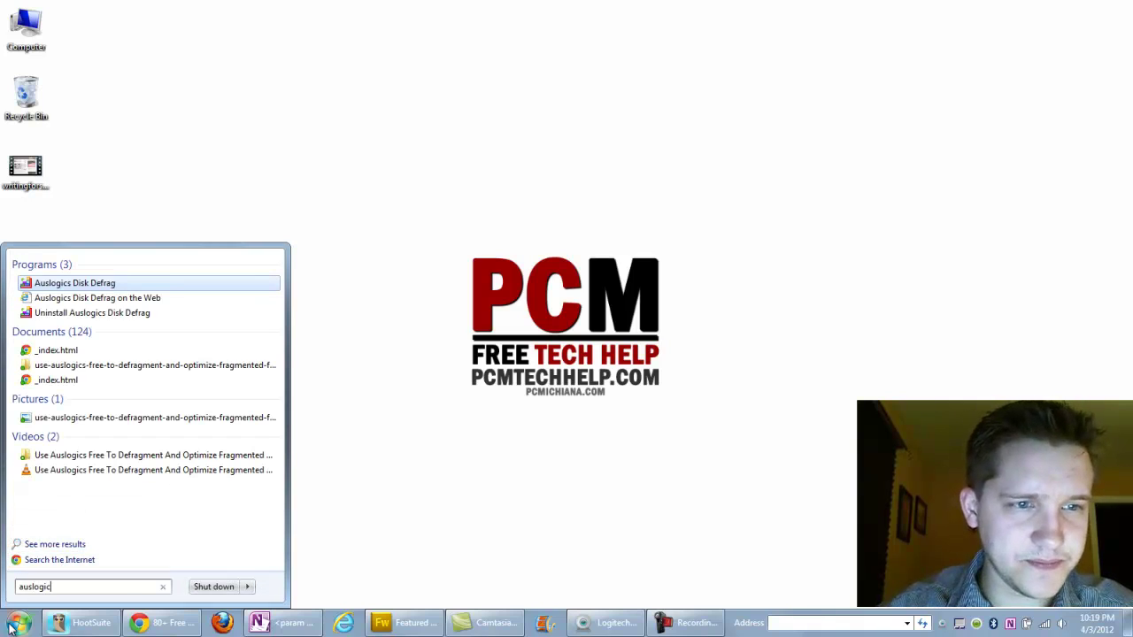
click(98, 287)
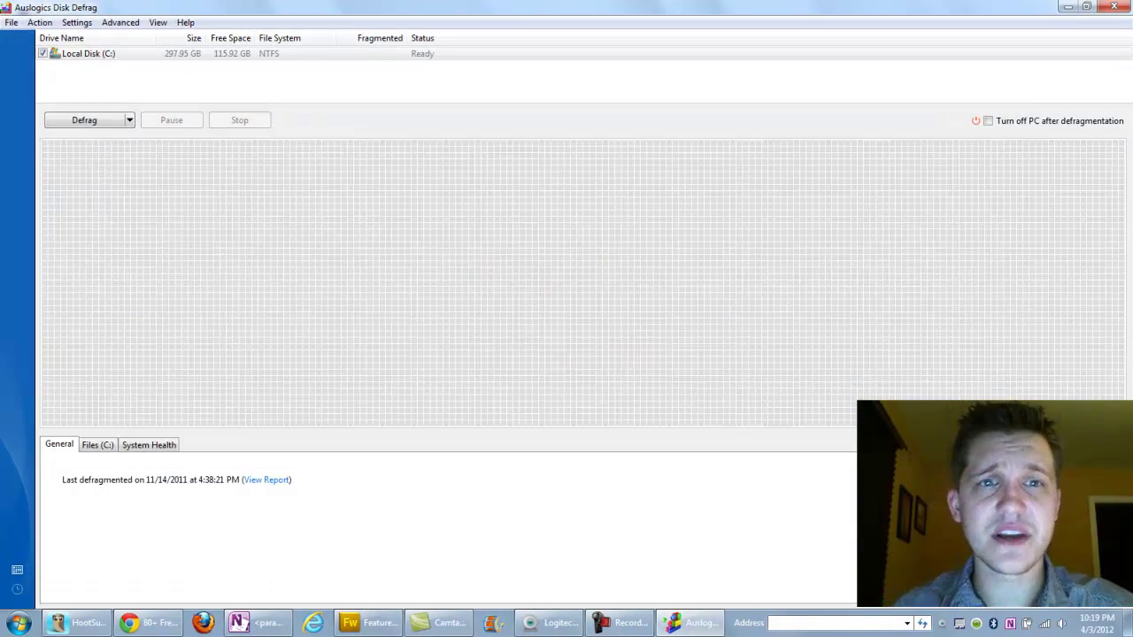
double_click(716, 6)
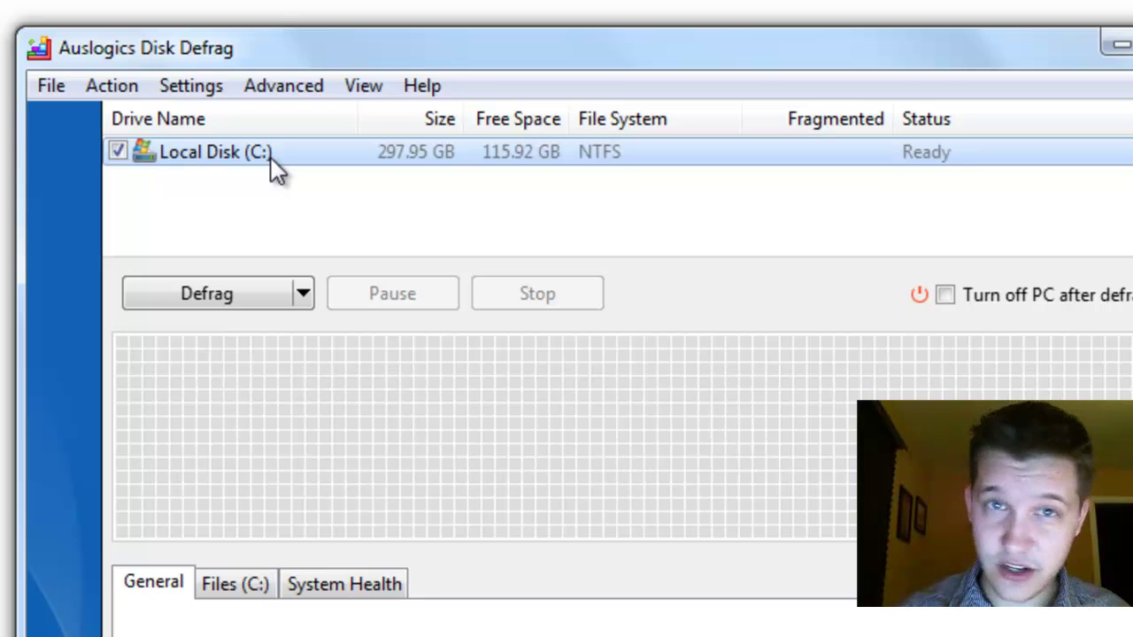
- Choose Analyze from the Defrag button's dropdown to scan Local Disk (C:)
click(303, 295)
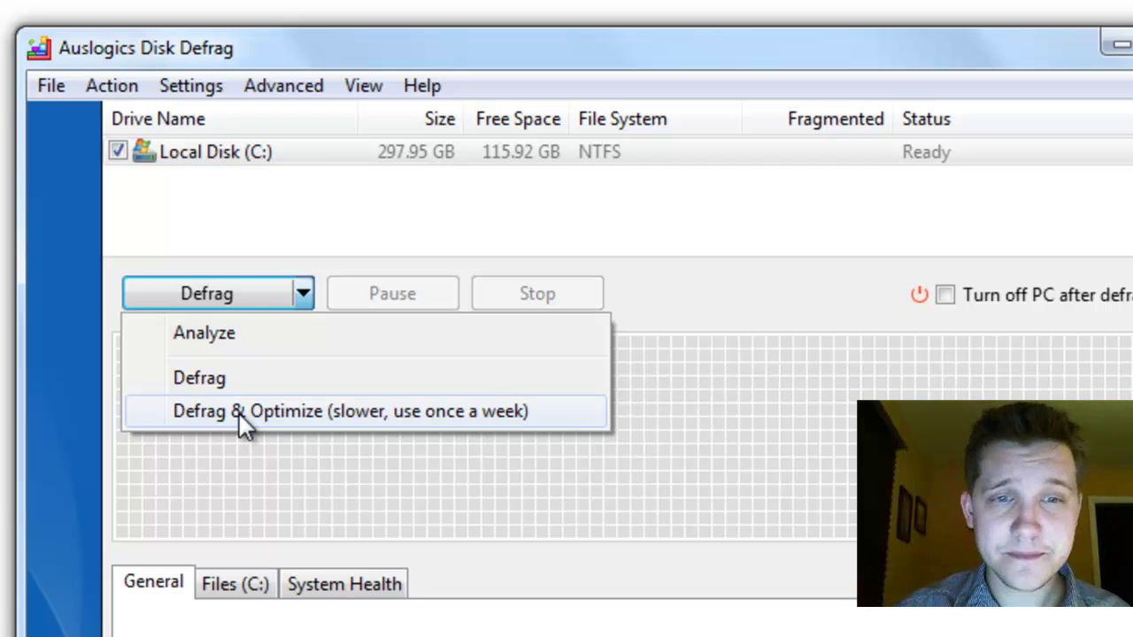
click(233, 332)
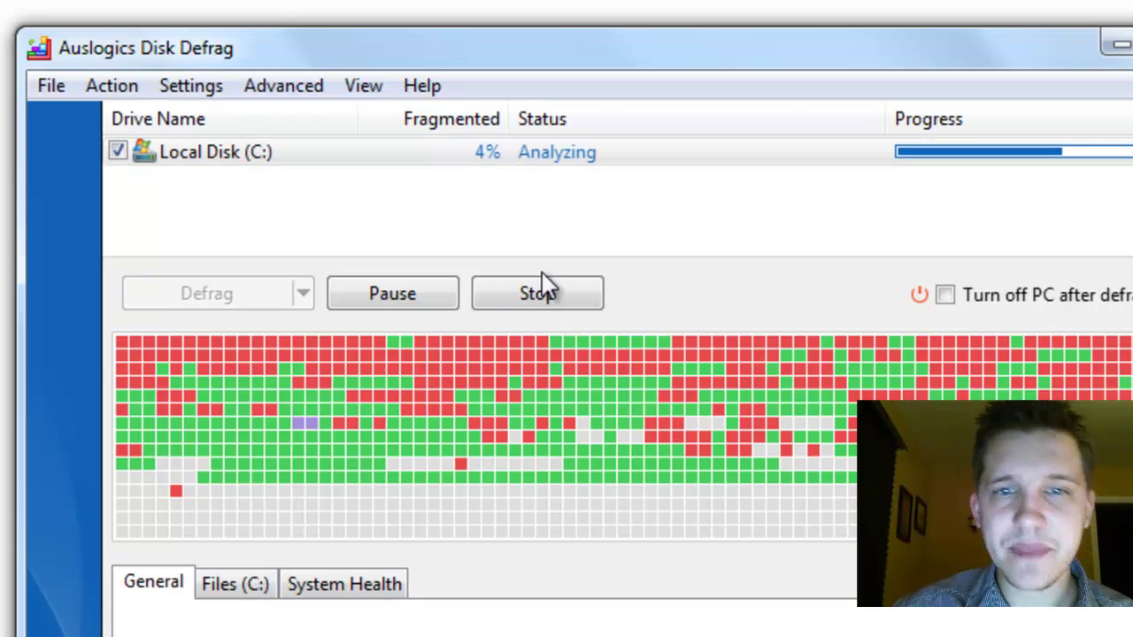
- Stop the analysis at 4% fragmented, then dismiss the defrag modes list without choosing
click(540, 296)
mouse_move(731, 347)
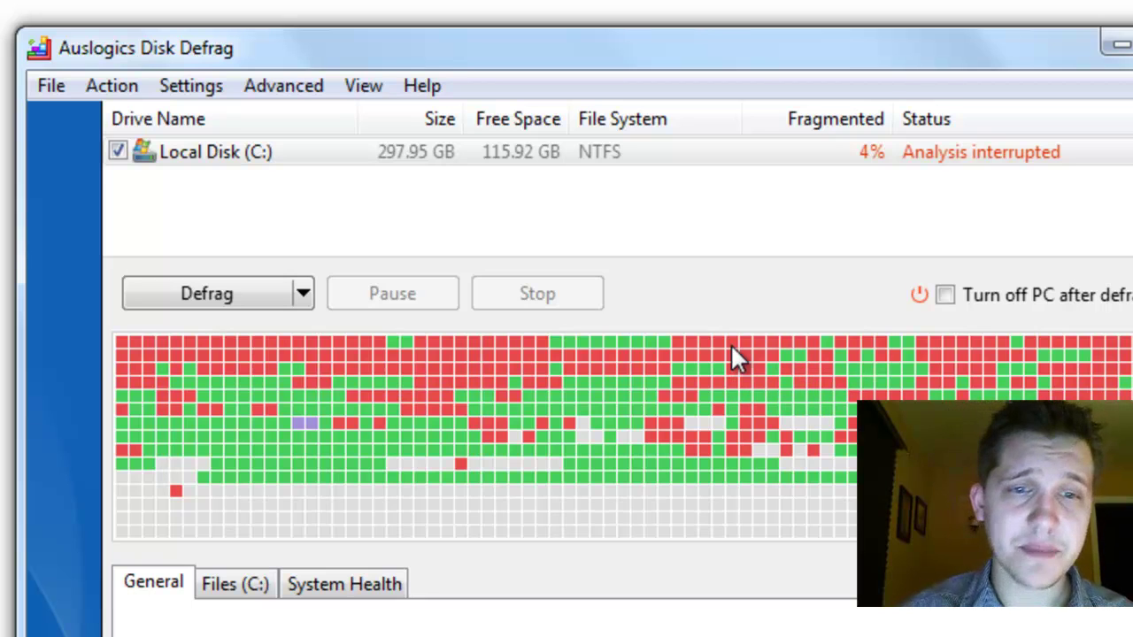
click(300, 293)
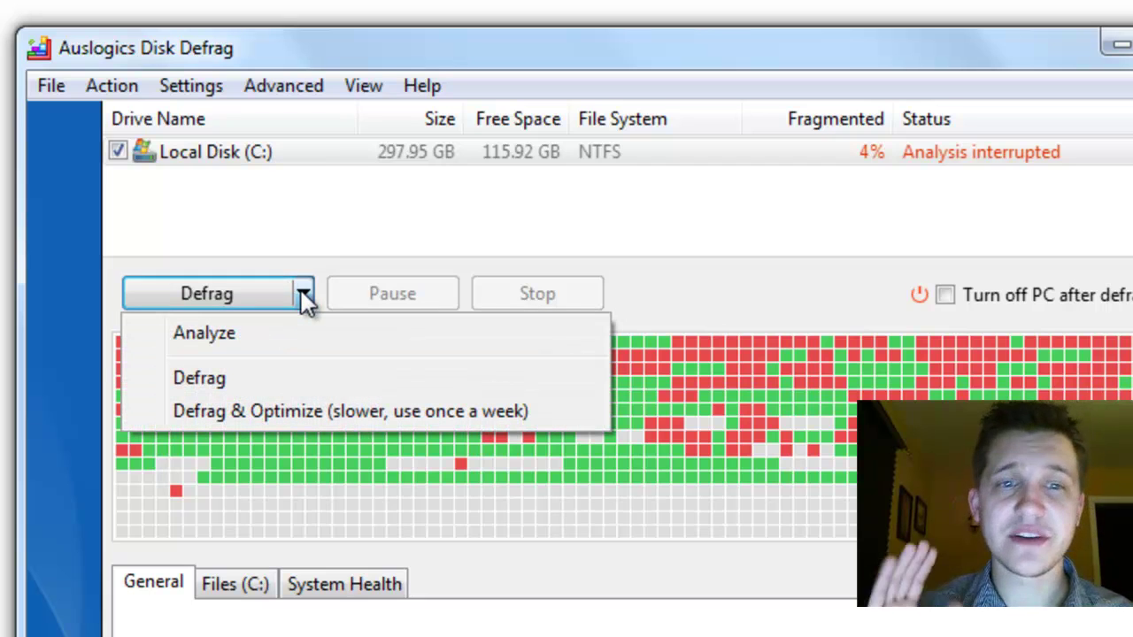
click(299, 202)
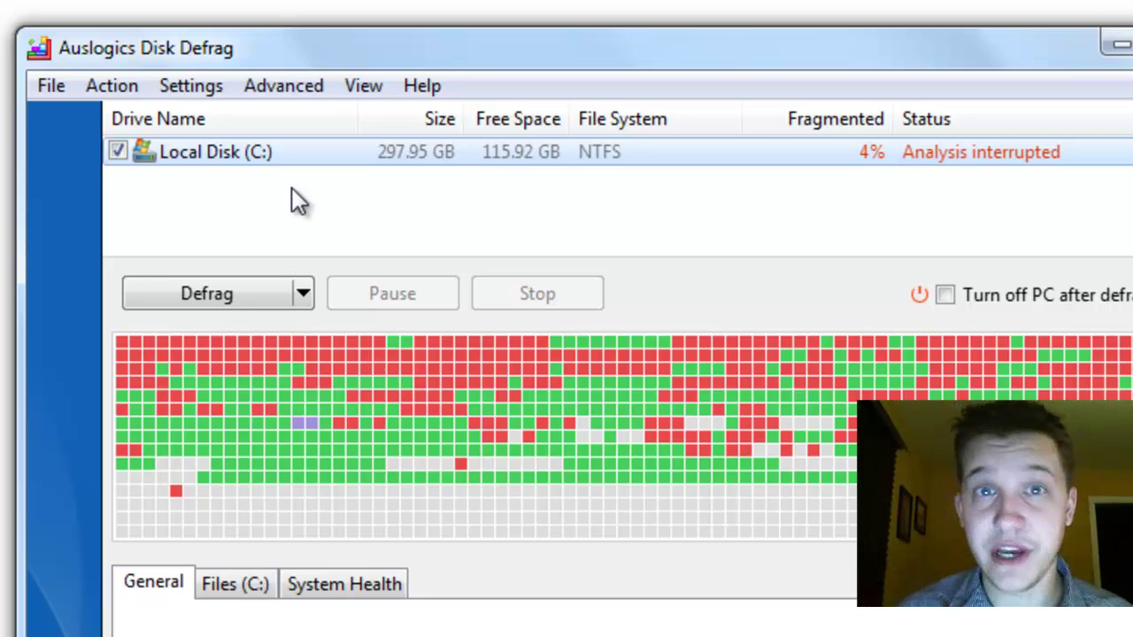
- Look through the File menu, then the Action menu's drive actions
click(38, 90)
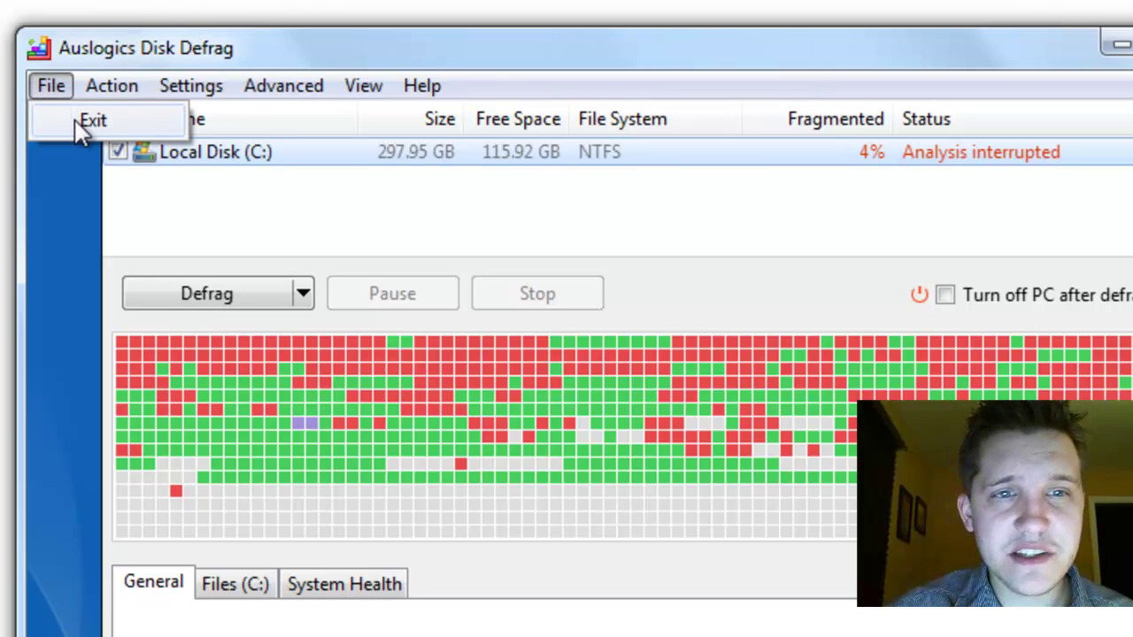
click(89, 83)
click(92, 84)
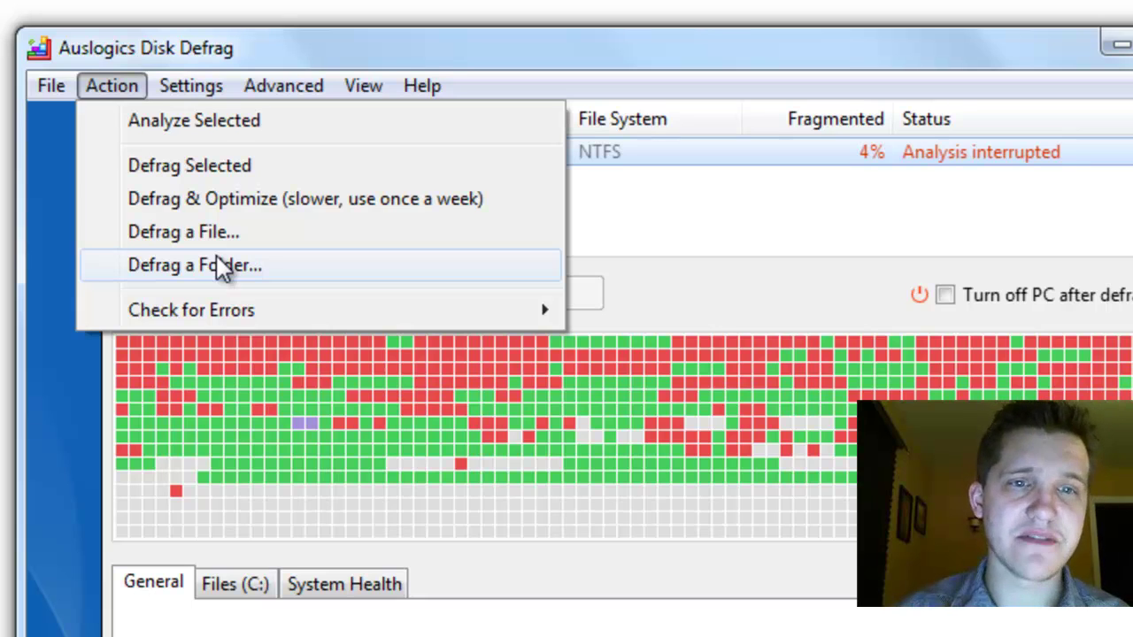
mouse_move(203, 315)
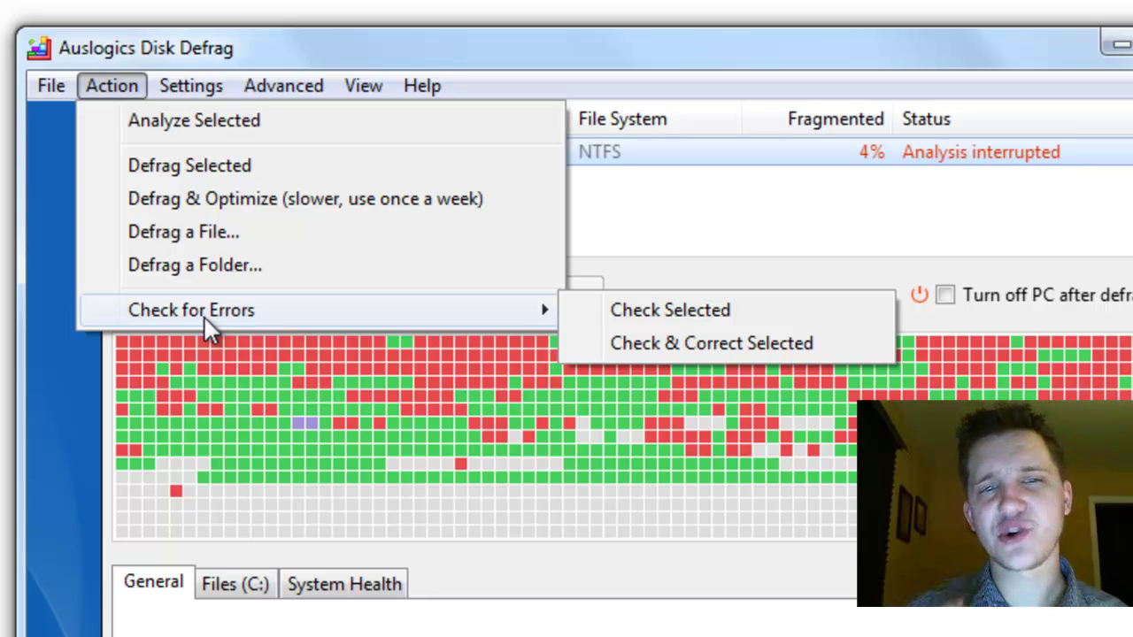
click(644, 289)
click(112, 86)
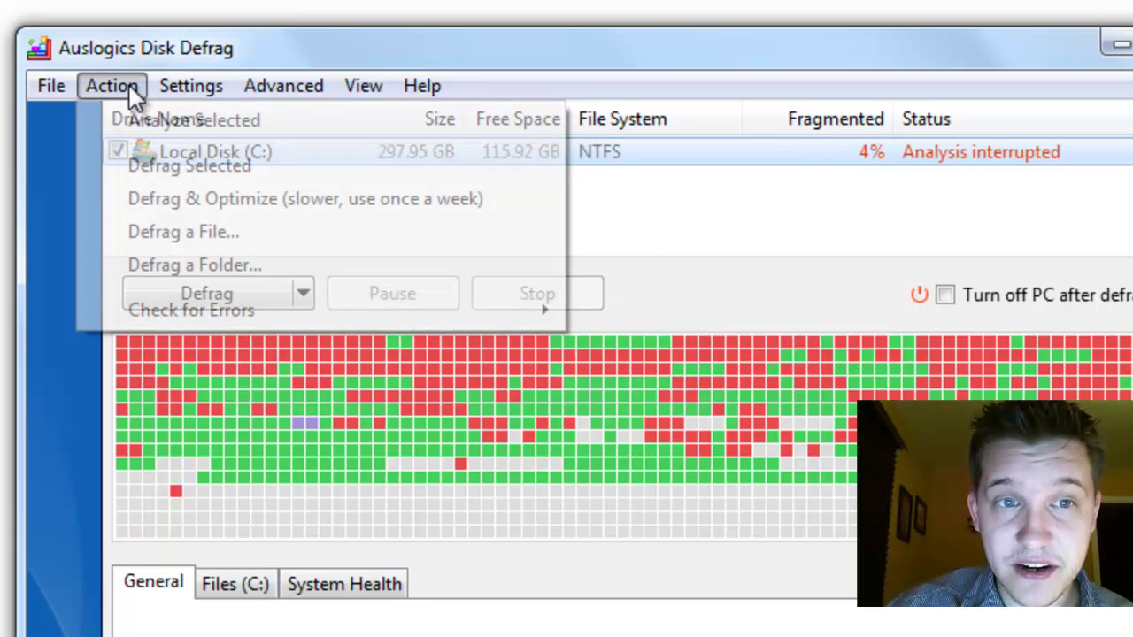
mouse_move(157, 314)
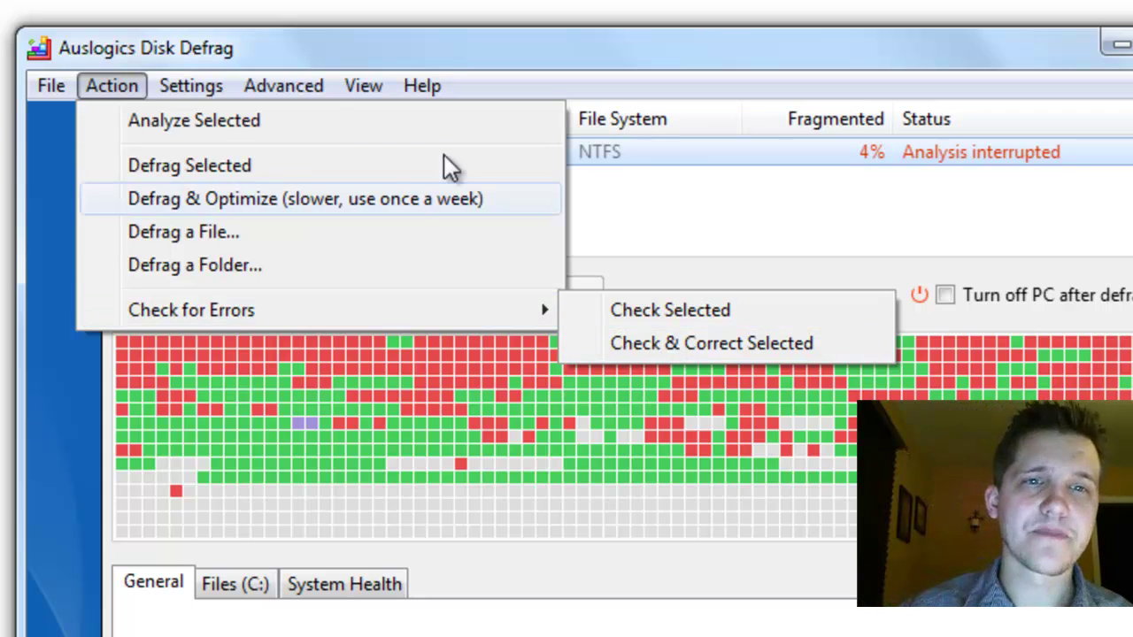
- Open Settings > Program Settings and move from the General page to the Algorithms page
mouse_move(216, 82)
click(226, 129)
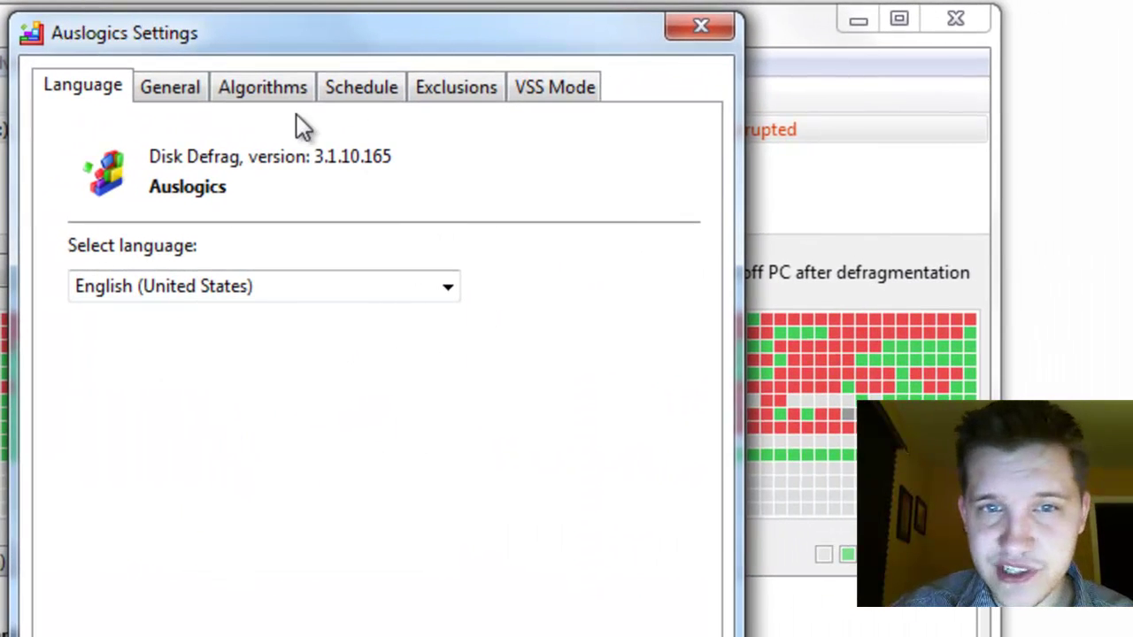
click(148, 87)
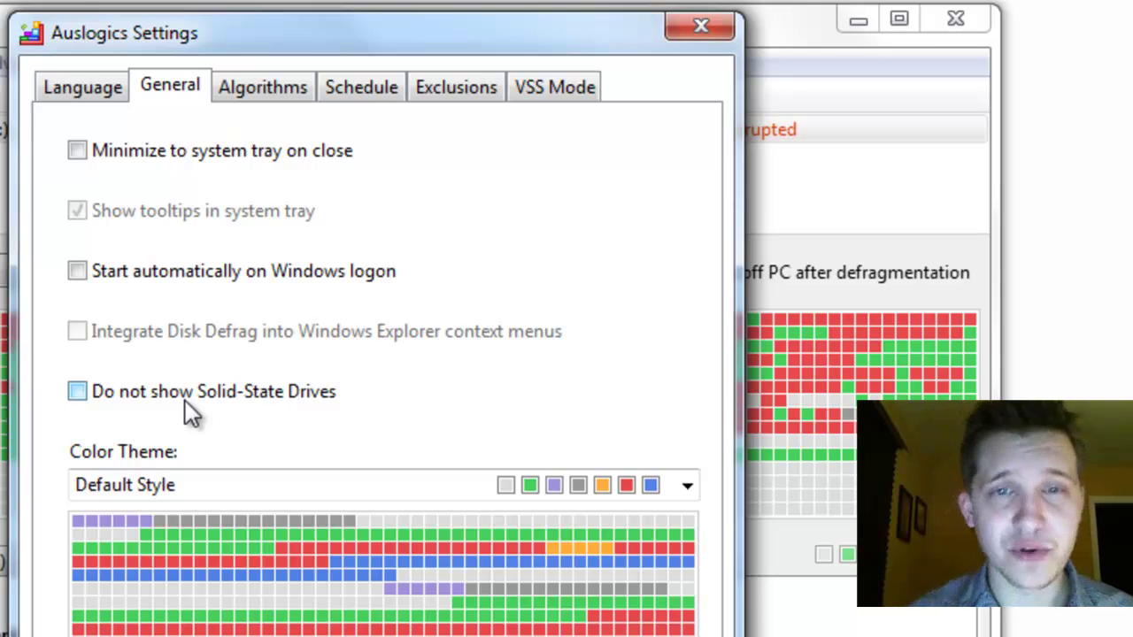
click(250, 100)
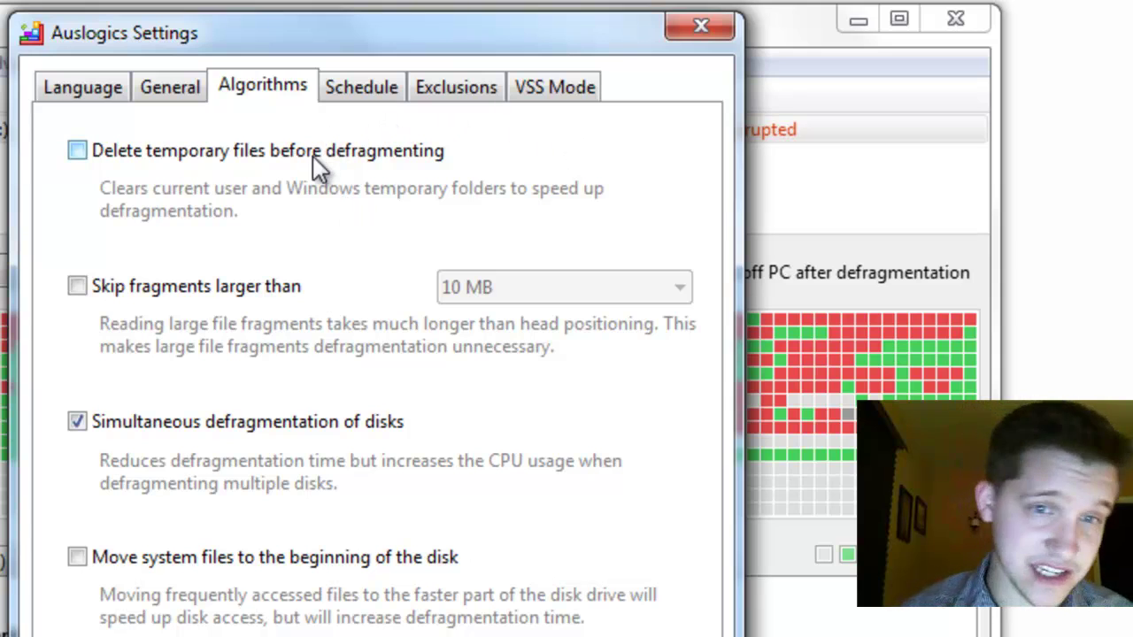
- Toggle skipping fragments over 10 MB back off and enable moving system files to the disk's beginning
click(219, 294)
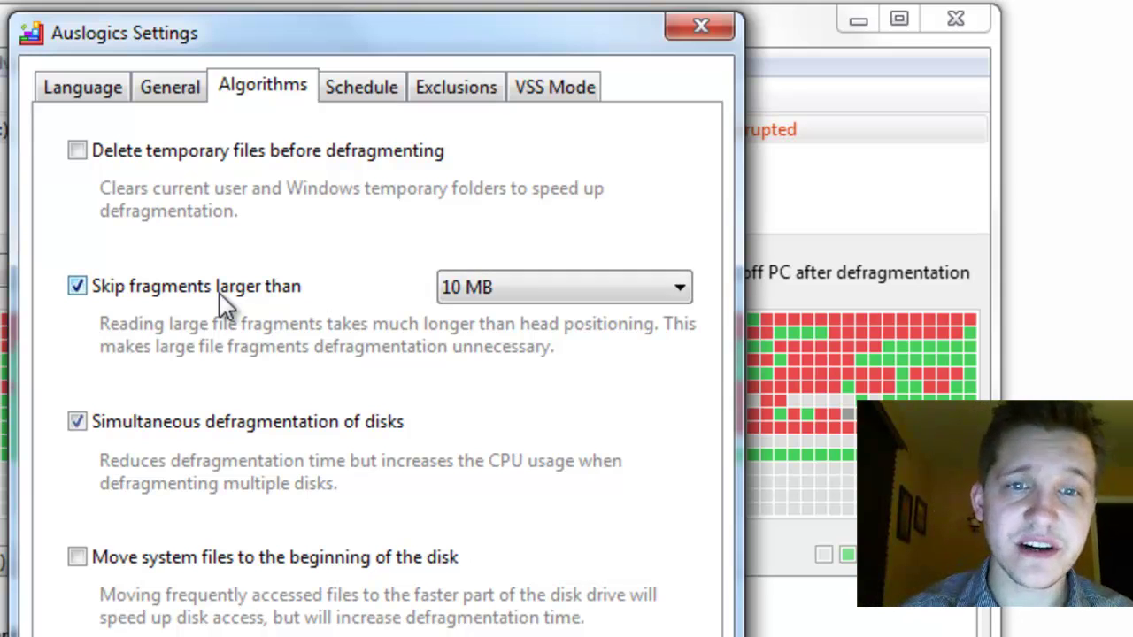
click(220, 293)
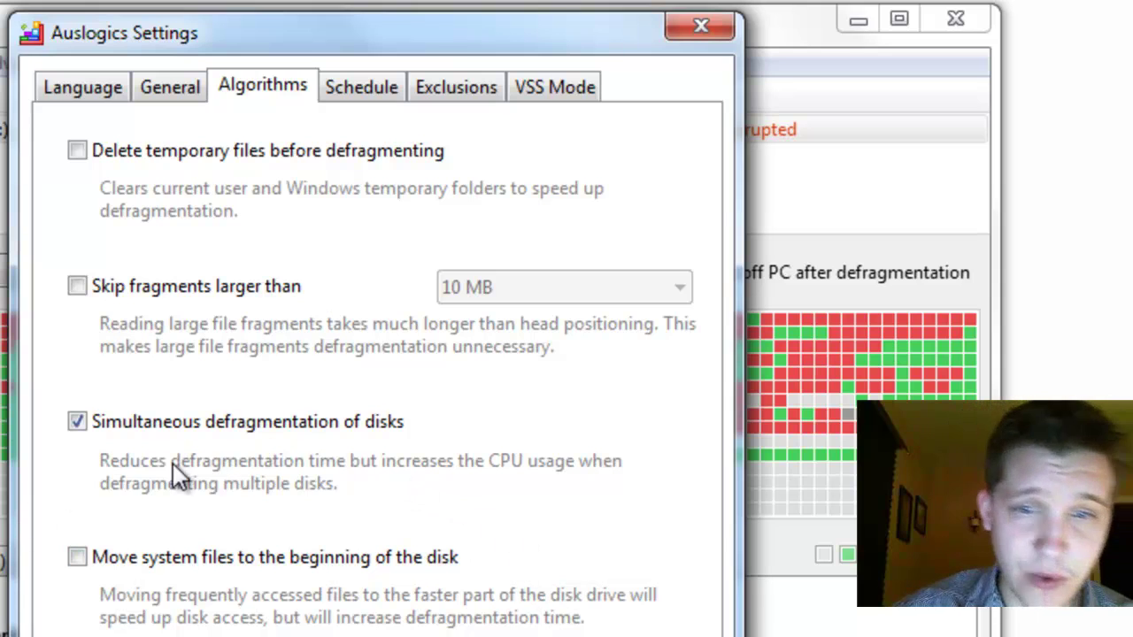
click(310, 555)
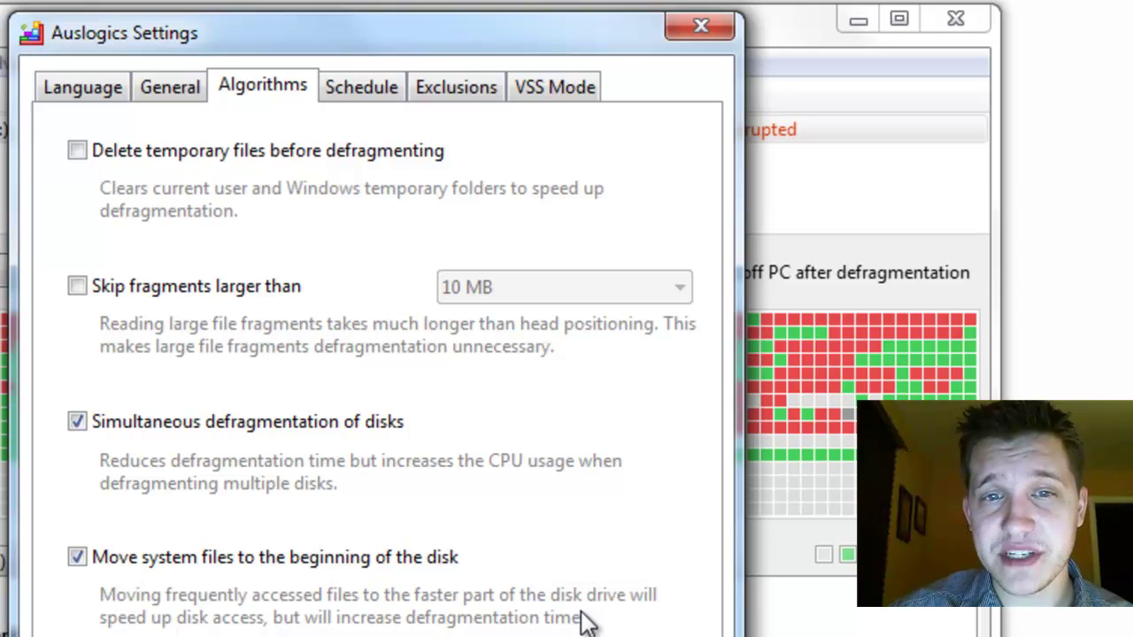
- Review the Schedule, Exclusions and VSS Mode pages without changing anything
click(354, 95)
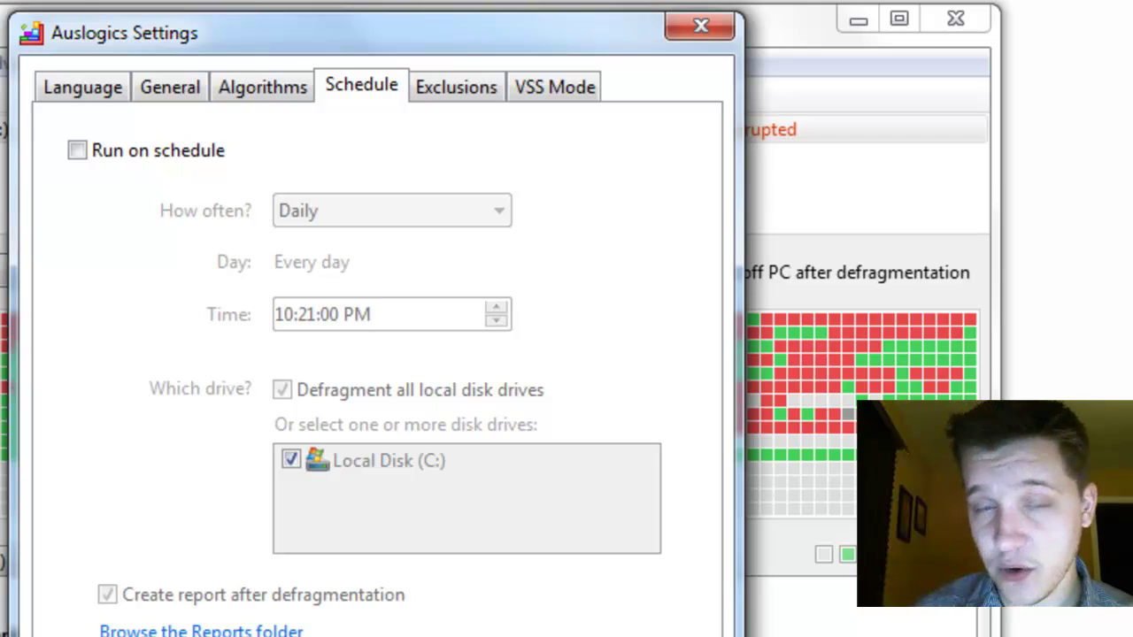
click(469, 88)
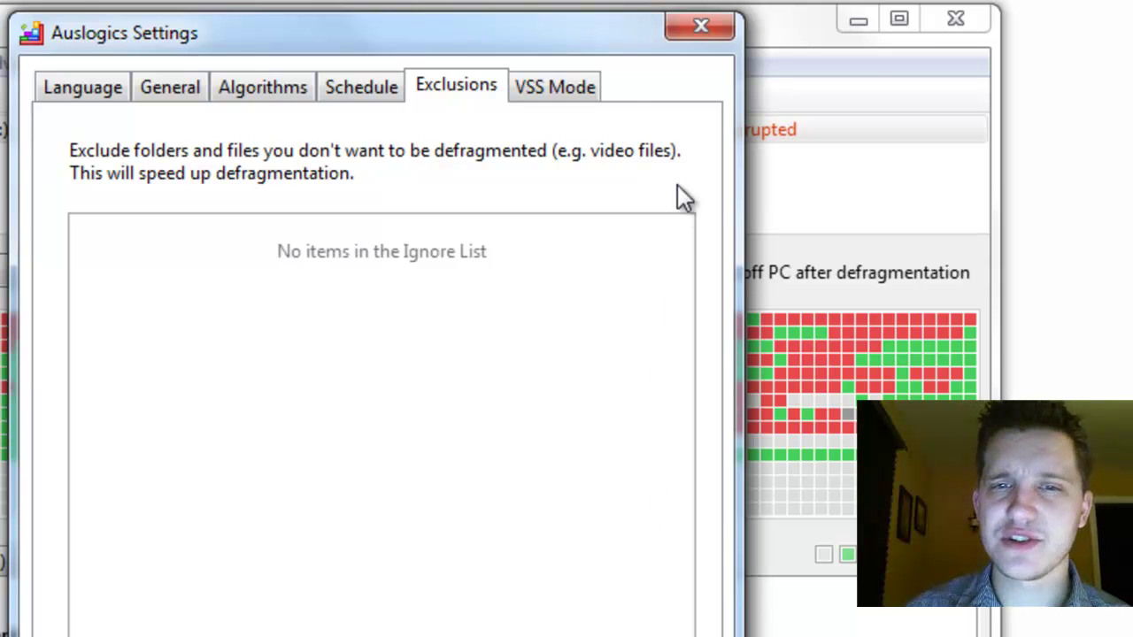
click(553, 86)
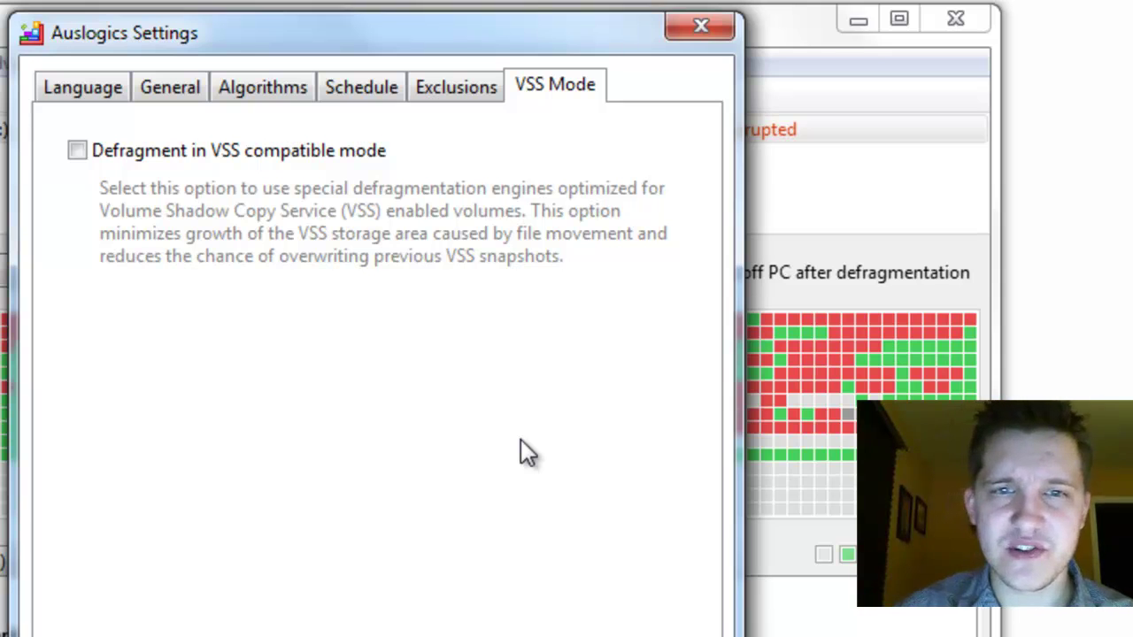
- Close the Settings dialog and browse the Advanced menu, then the View menu's Auto Defragmentation item
key(Escape)
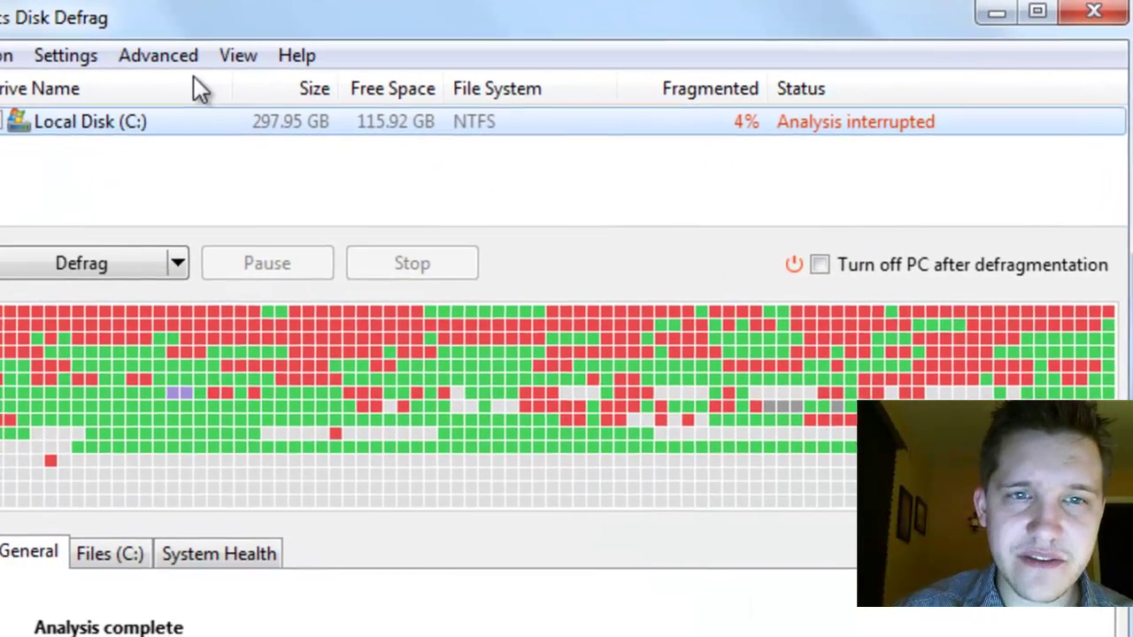
click(52, 69)
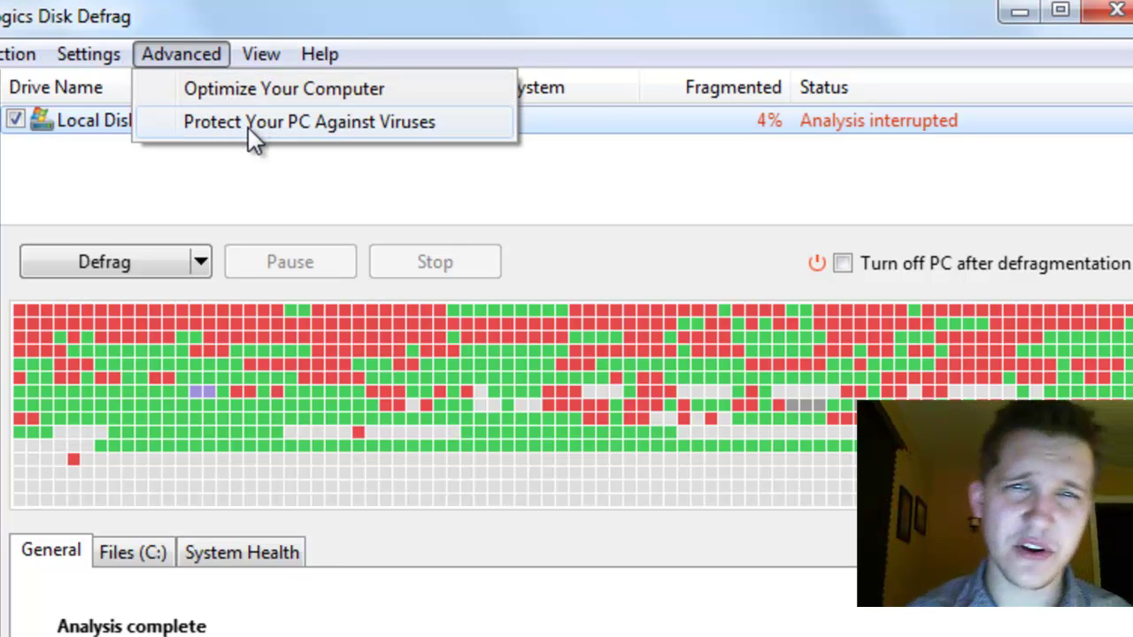
mouse_move(248, 54)
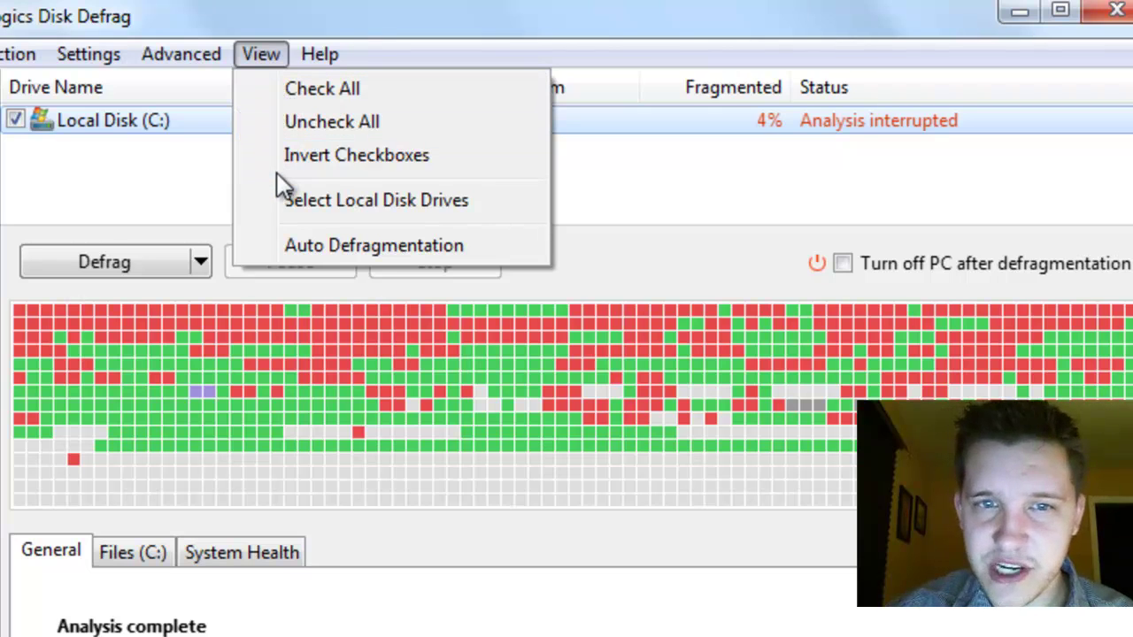
- Enable auto-defrag when the system is idle for 20 minutes
click(288, 246)
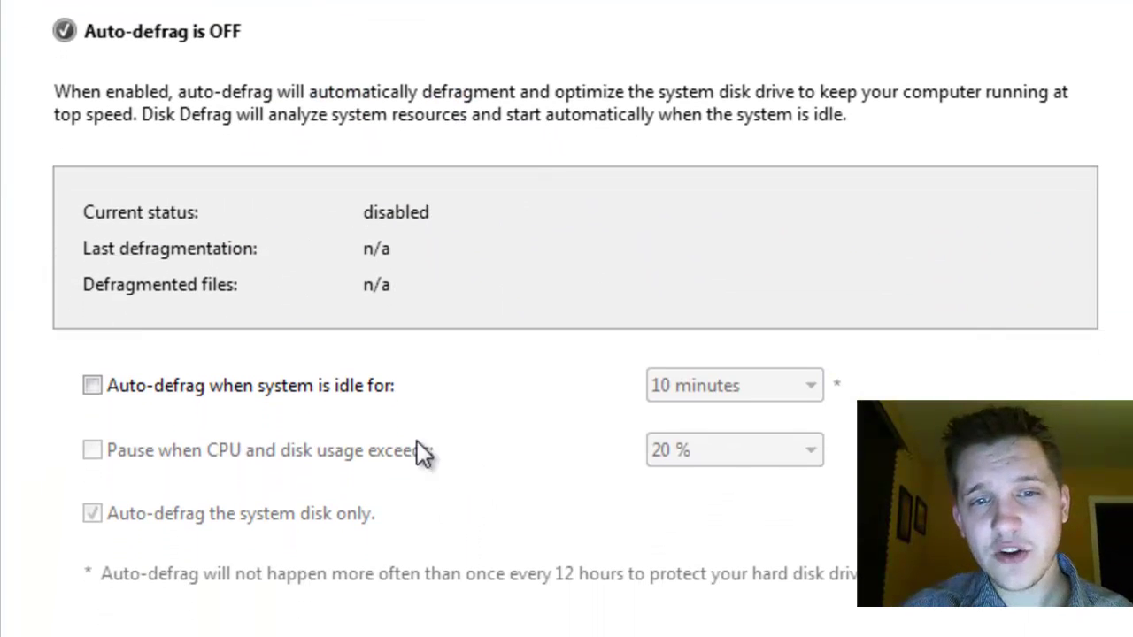
key(space)
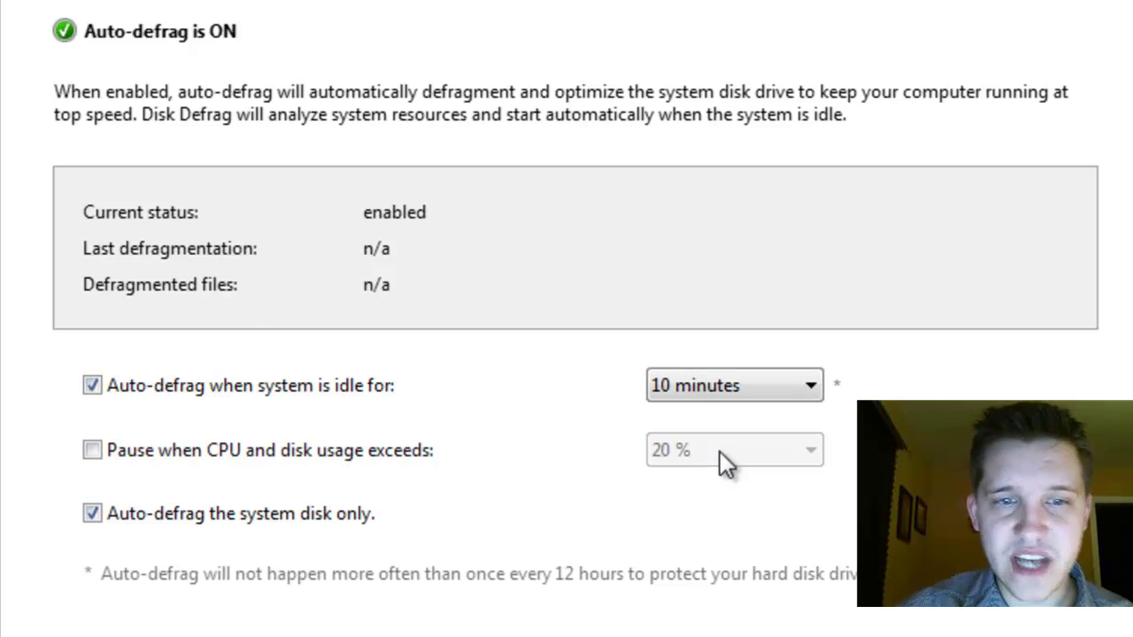
click(696, 390)
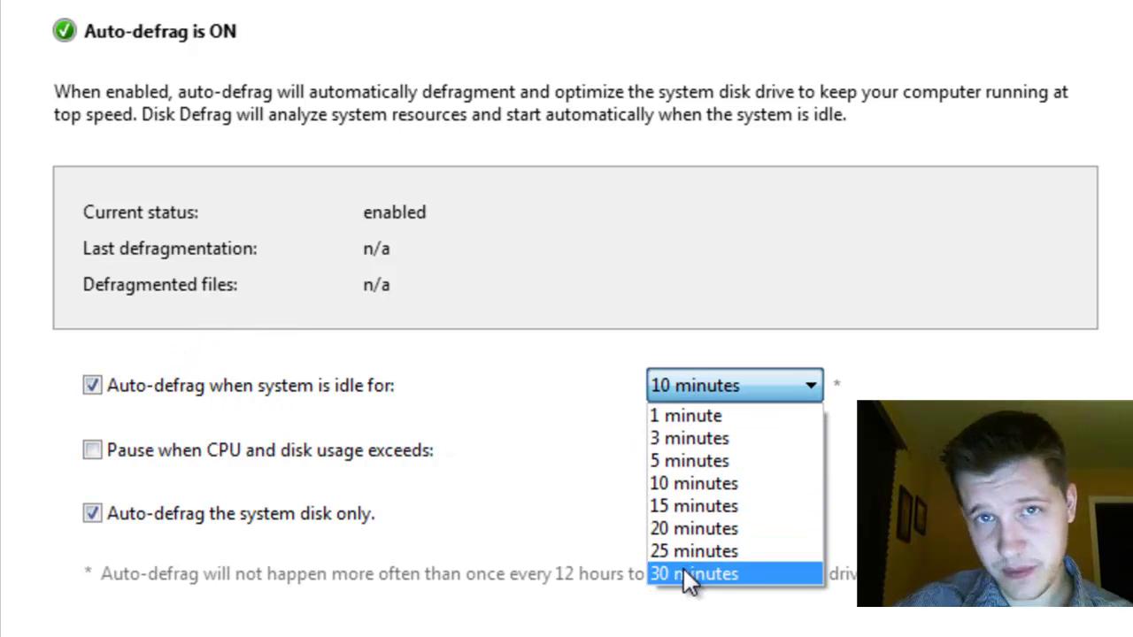
click(676, 531)
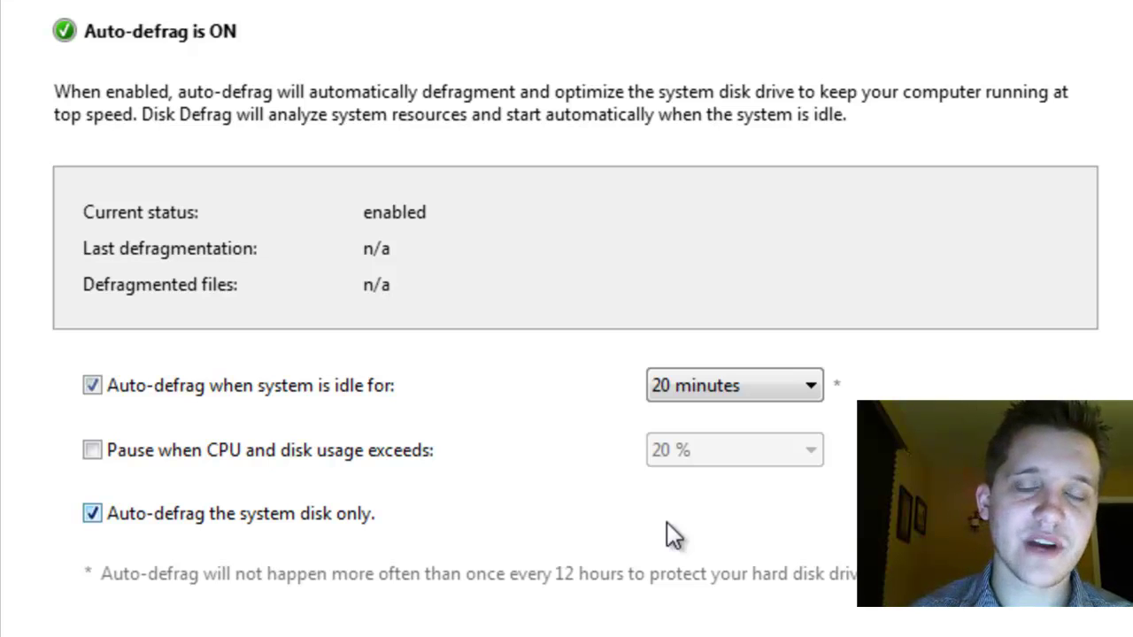
- Make auto-defrag pause whenever CPU and disk usage exceeds 50%
click(306, 447)
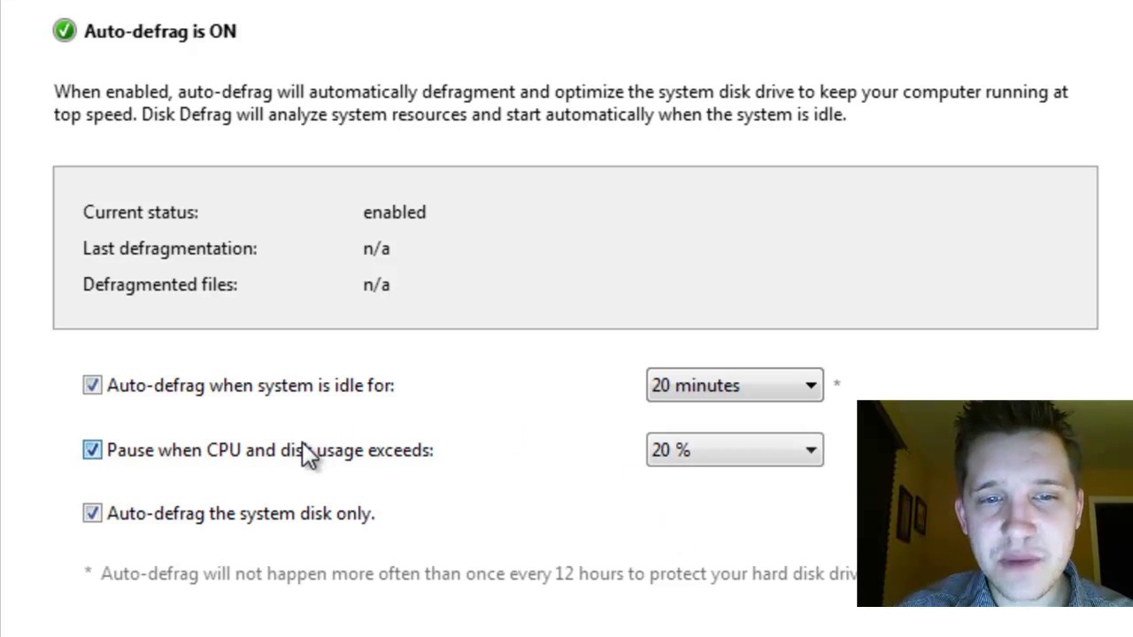
click(305, 447)
click(305, 448)
click(757, 460)
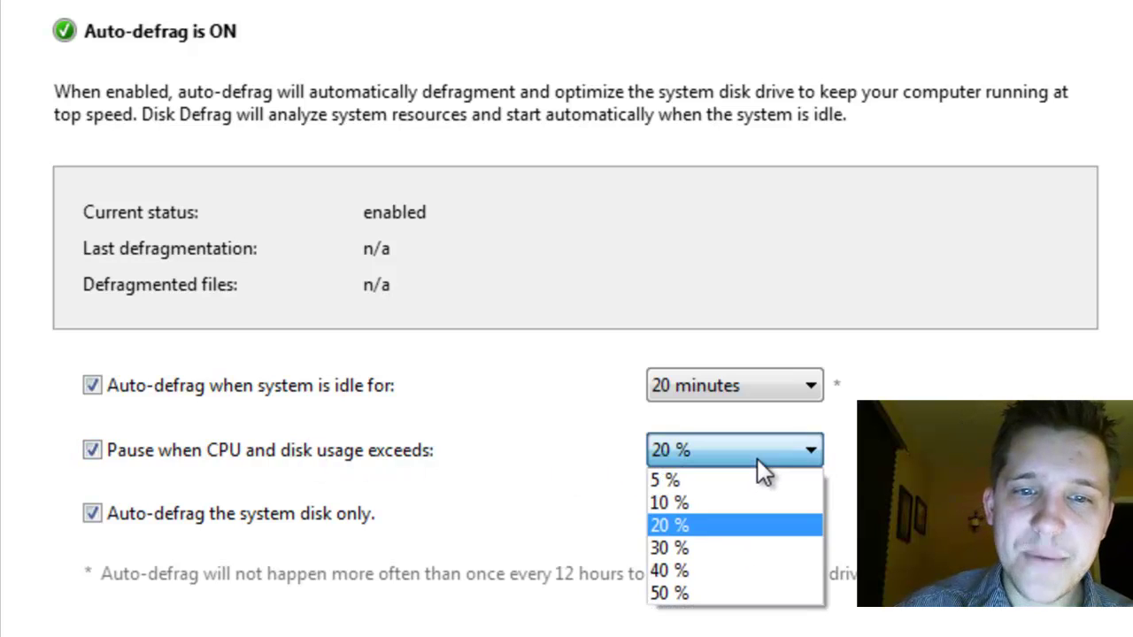
click(720, 591)
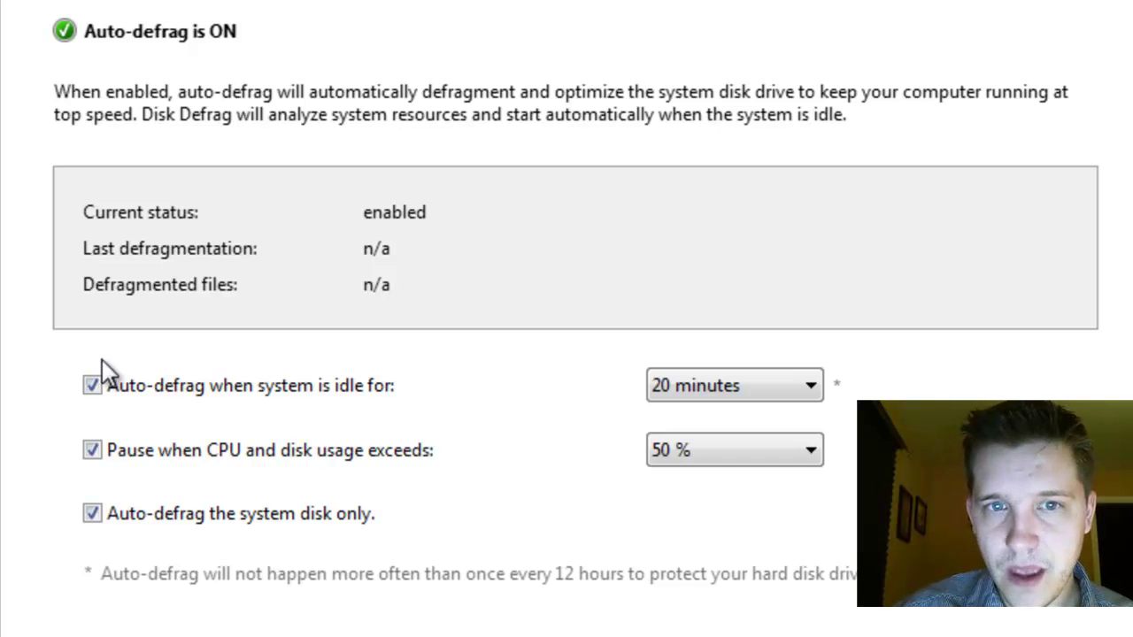
click(294, 44)
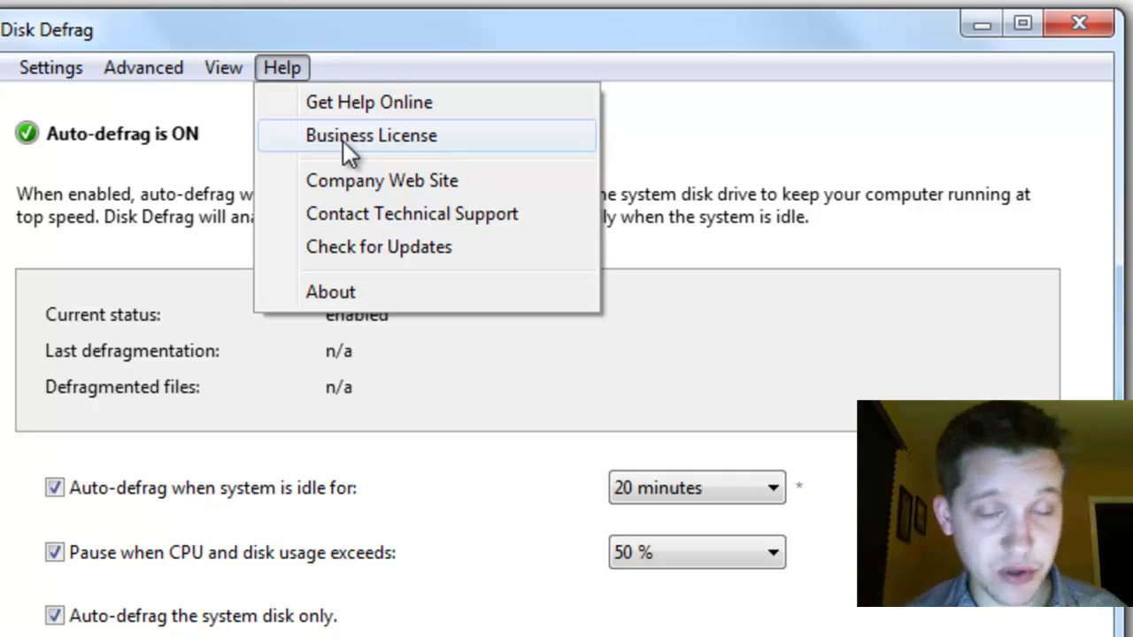
click(354, 292)
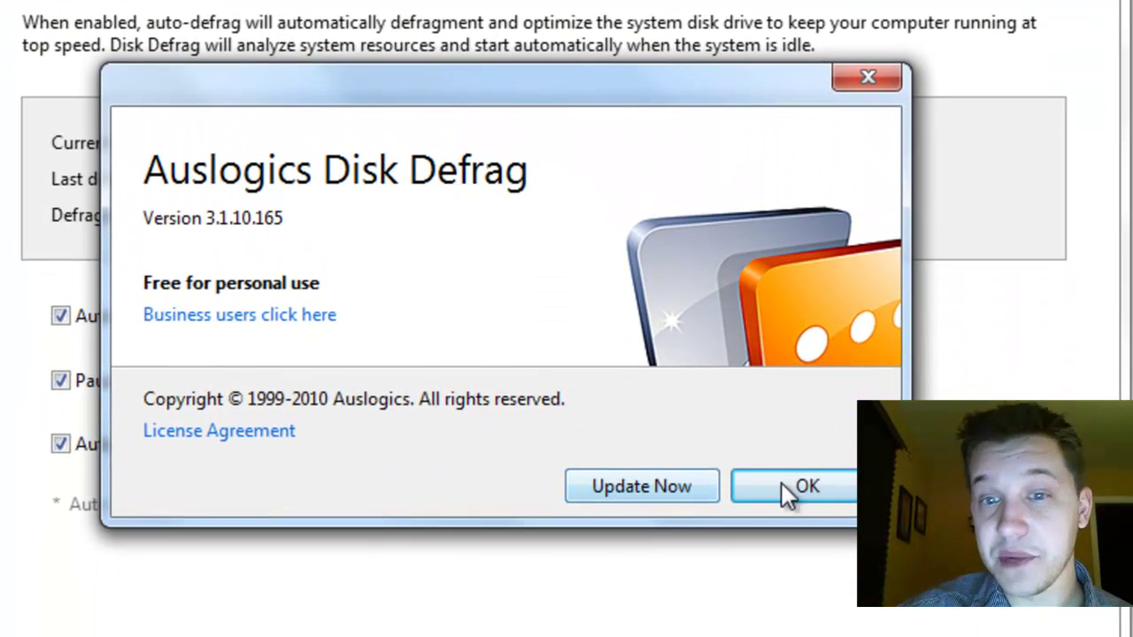
click(842, 483)
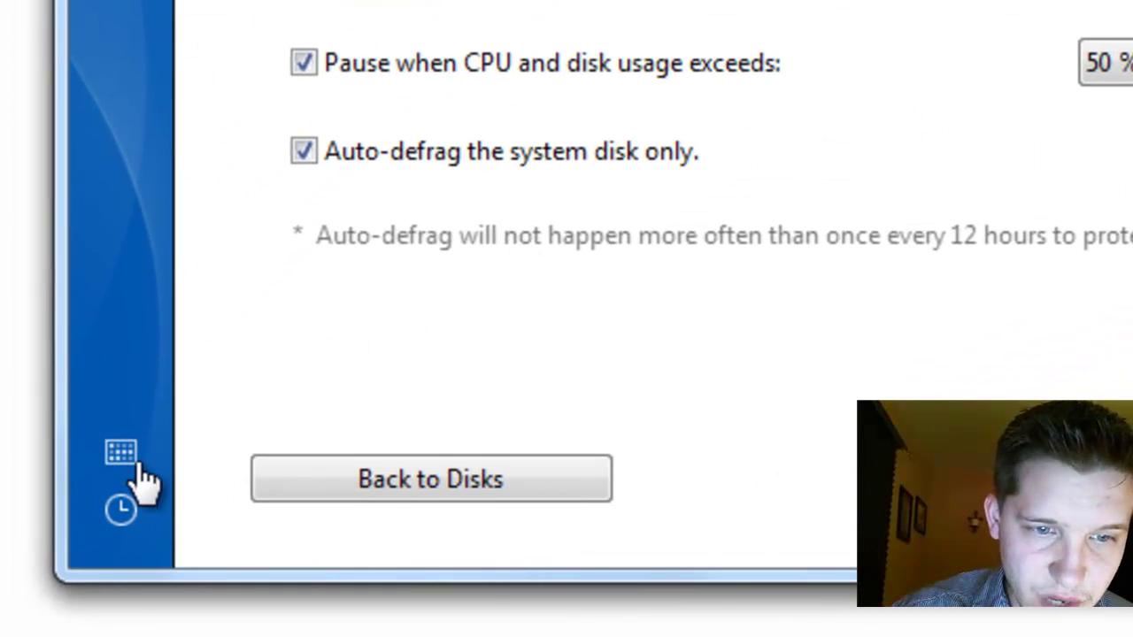
click(139, 468)
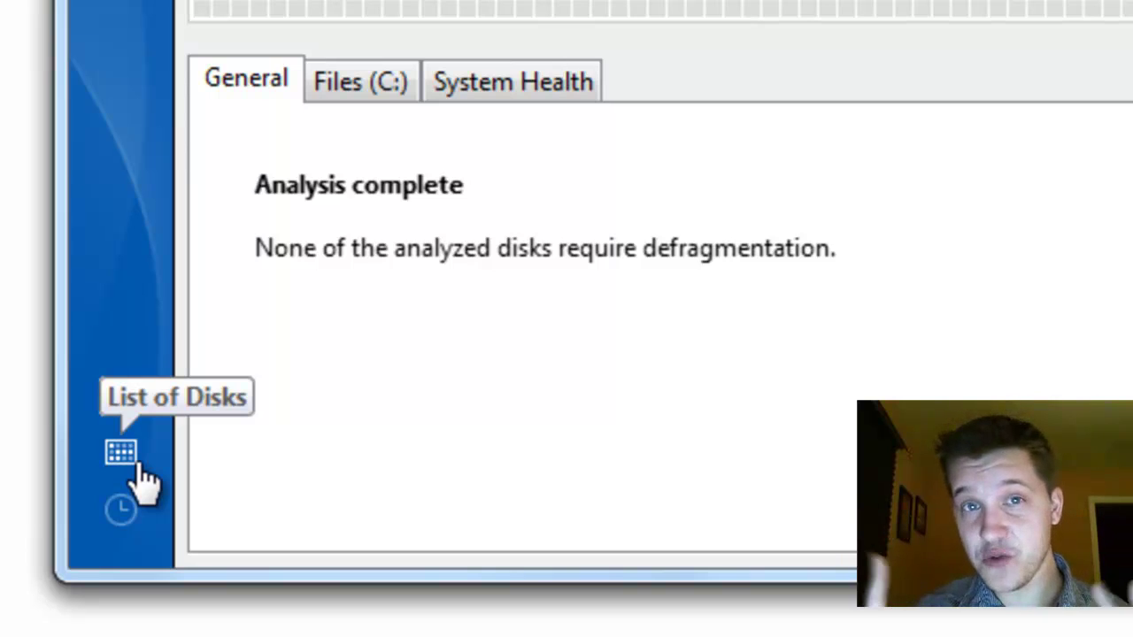
click(119, 509)
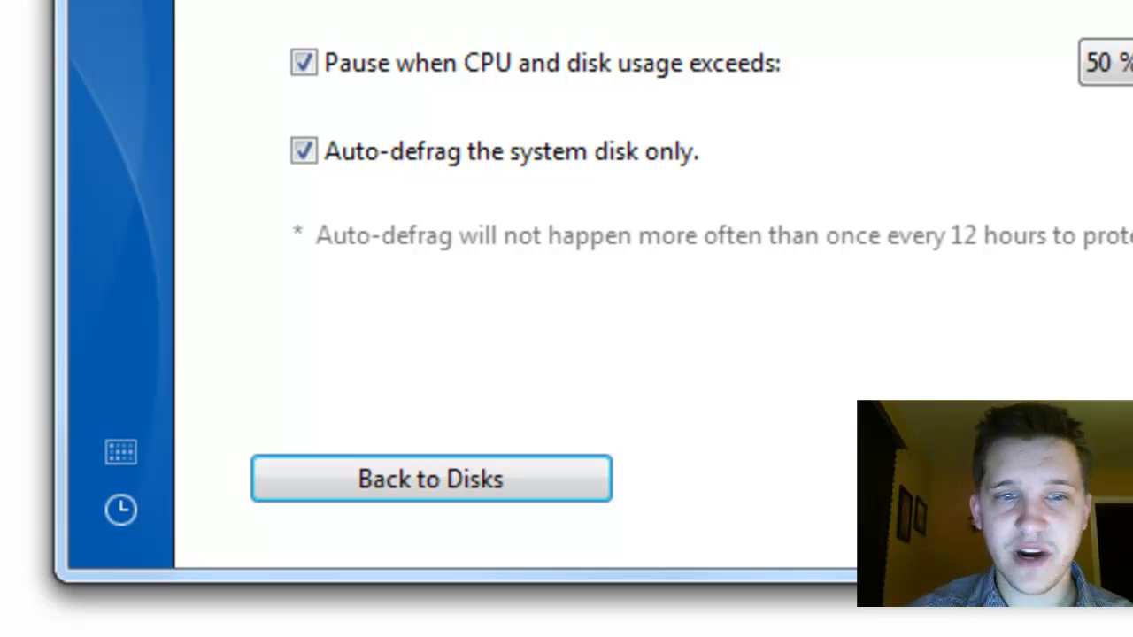
click(460, 3)
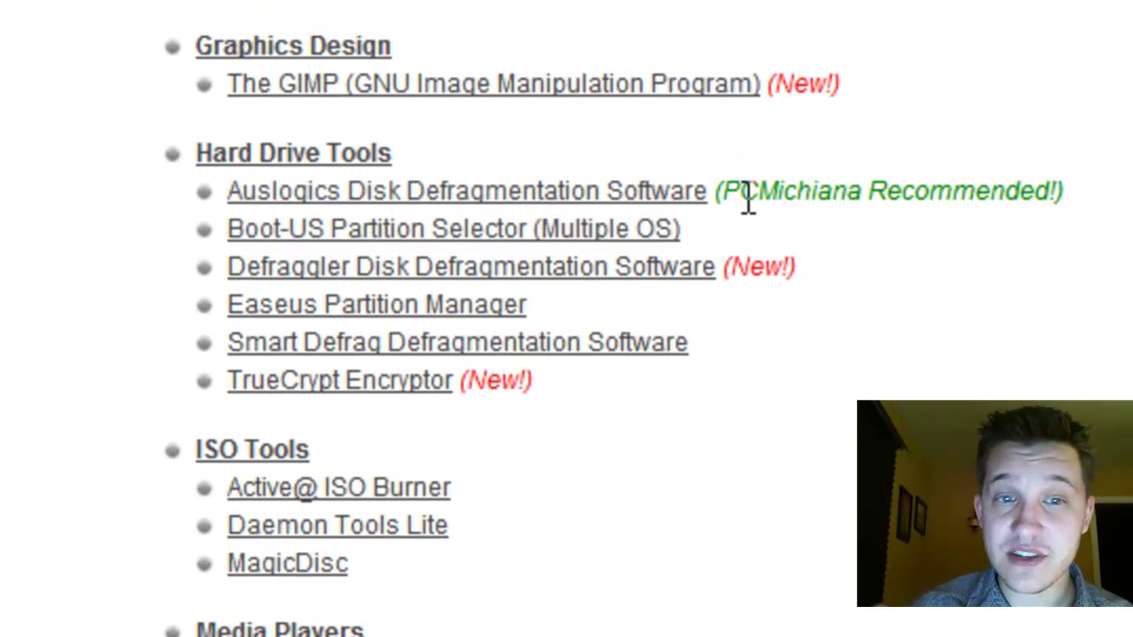
- Open the 'Defraggler Disk Defragmentation Software' link under Hard Drive Tools
click(648, 282)
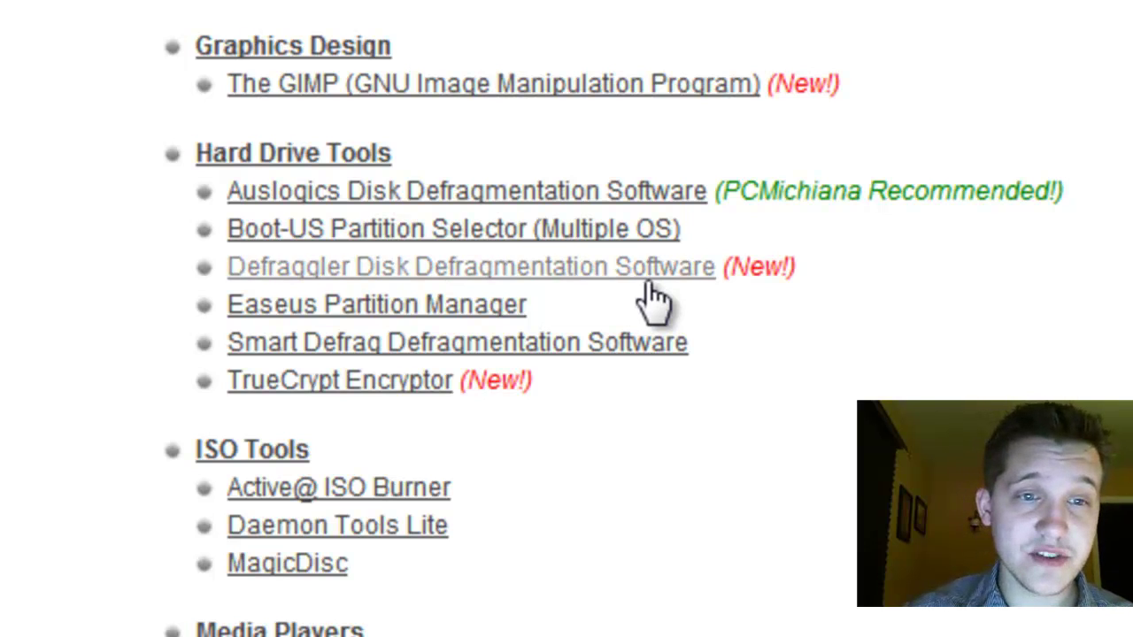